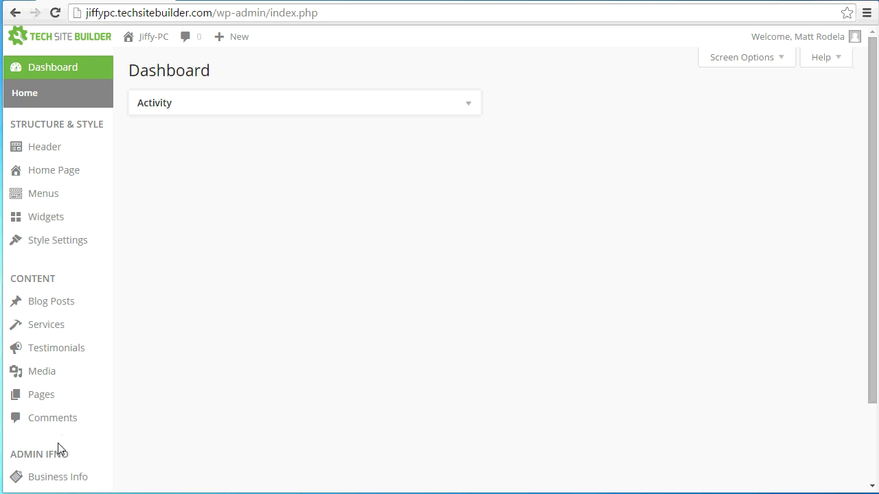
Step: Open Business Info and select the Jiffy-PC business name and slogan fields for editing
click(60, 477)
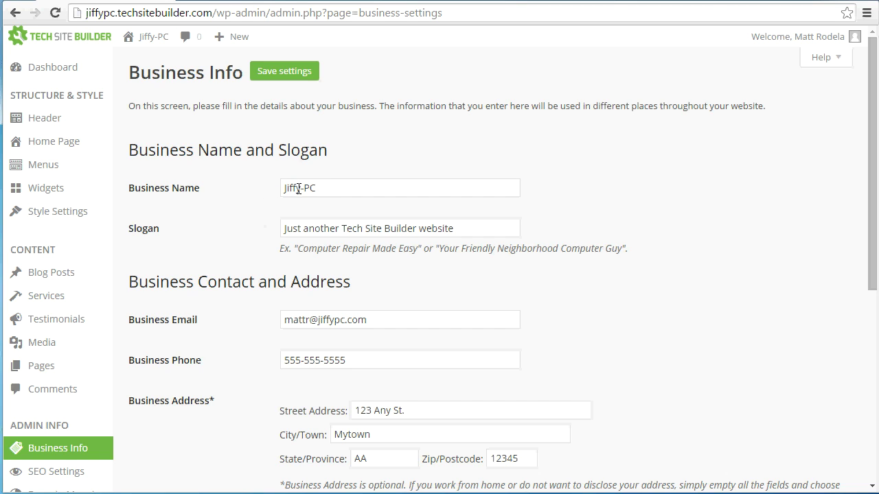
click(327, 187)
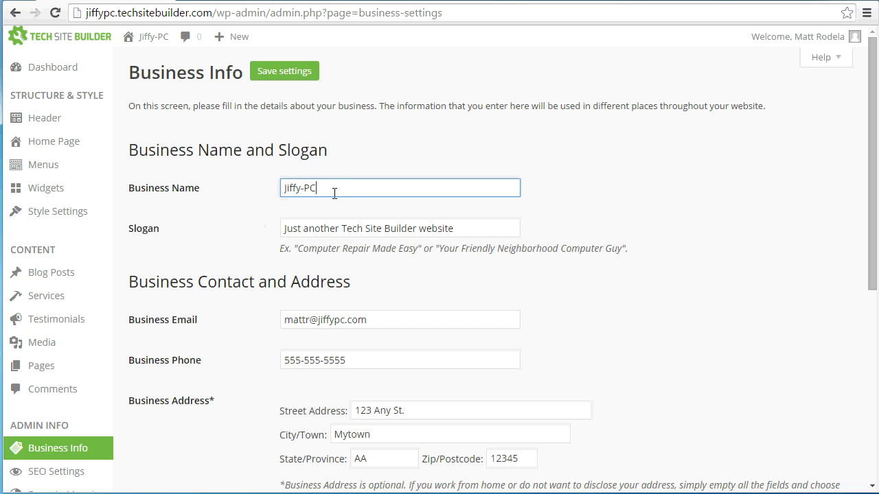
click(298, 227)
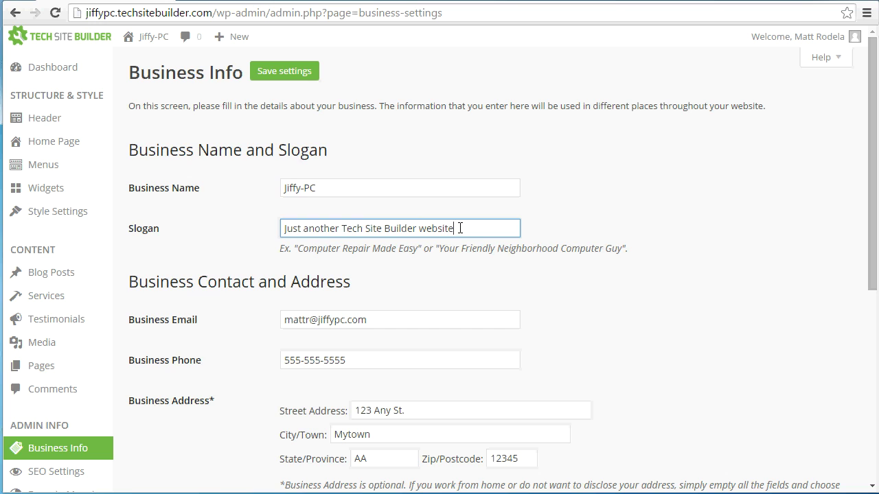
Step: Replace the default slogan with 'Your Friendly Neighborhood Computer Guy'
drag(460, 228, 263, 233)
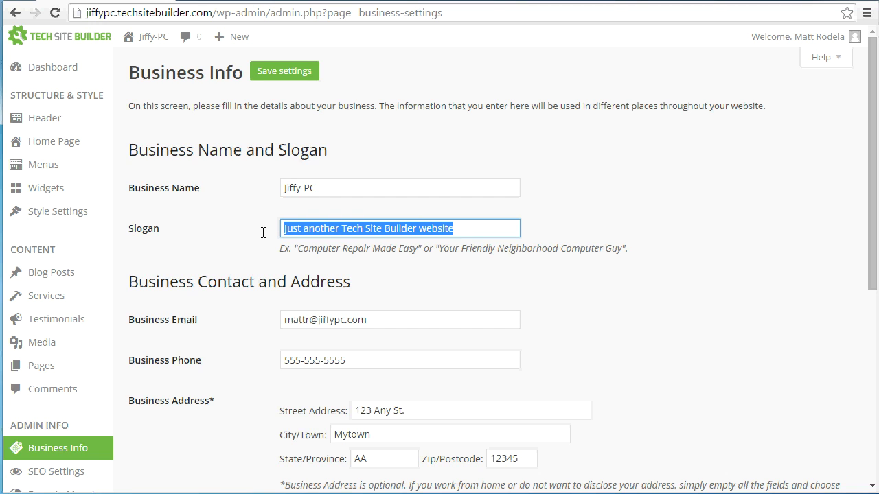
text(Your)
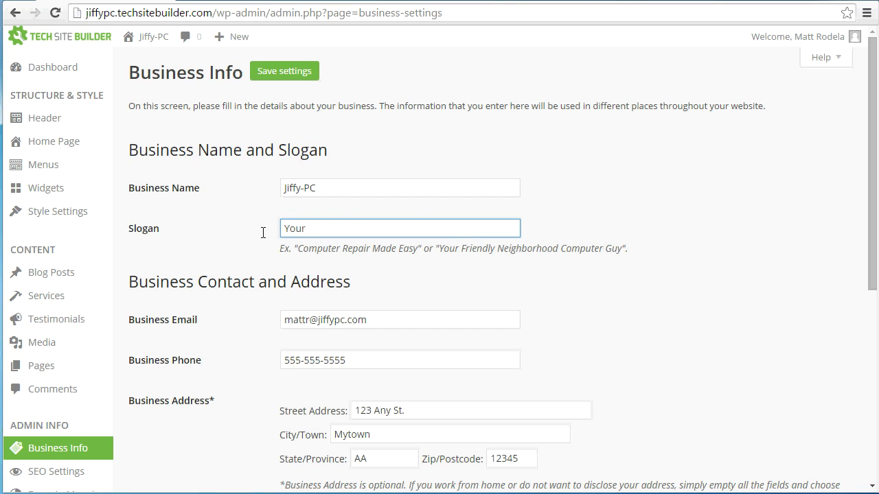
text( Friendly Neighborhood Computer Guy)
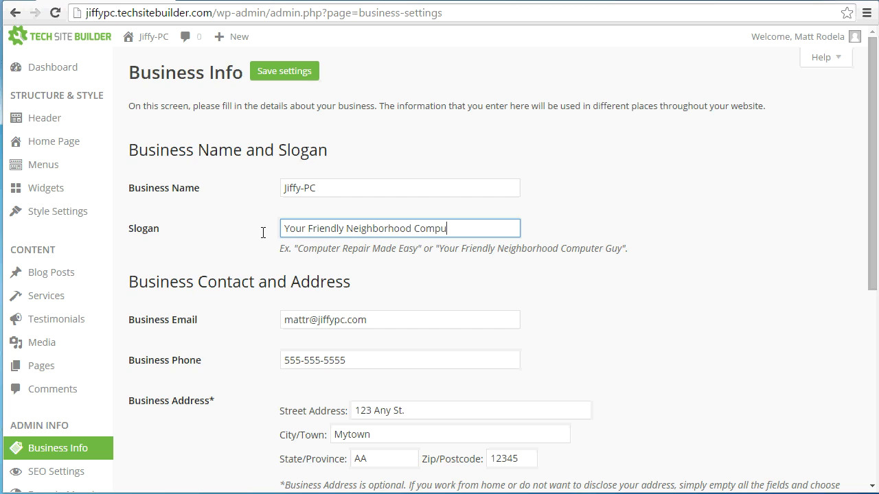
click(270, 256)
scroll(269, 254, down, 1)
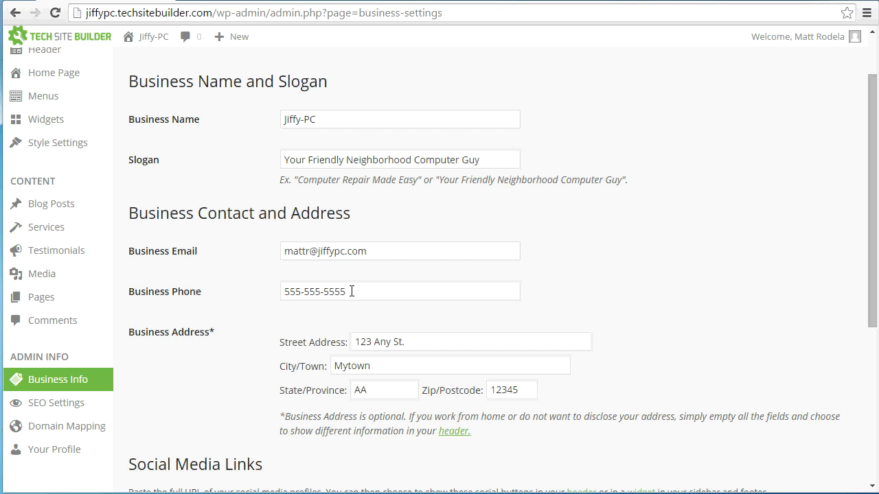
Step: Enter the business phone number with its area code wrapped in parentheses
drag(352, 291, 229, 290)
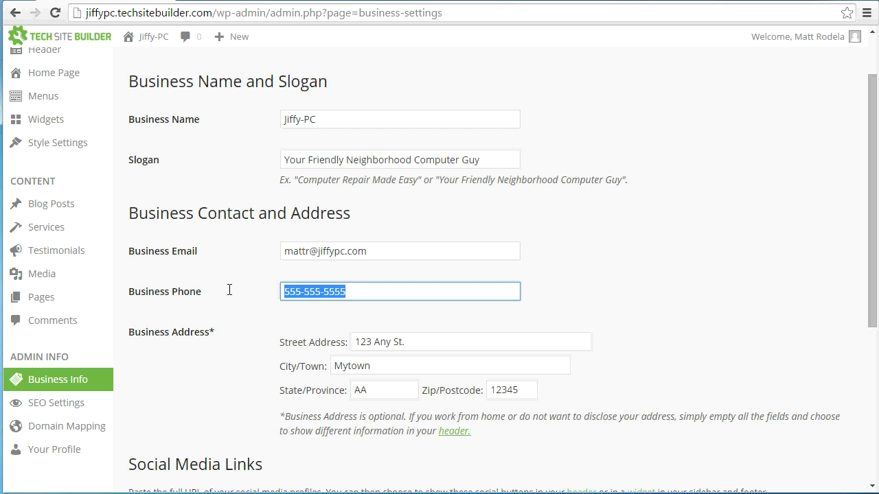
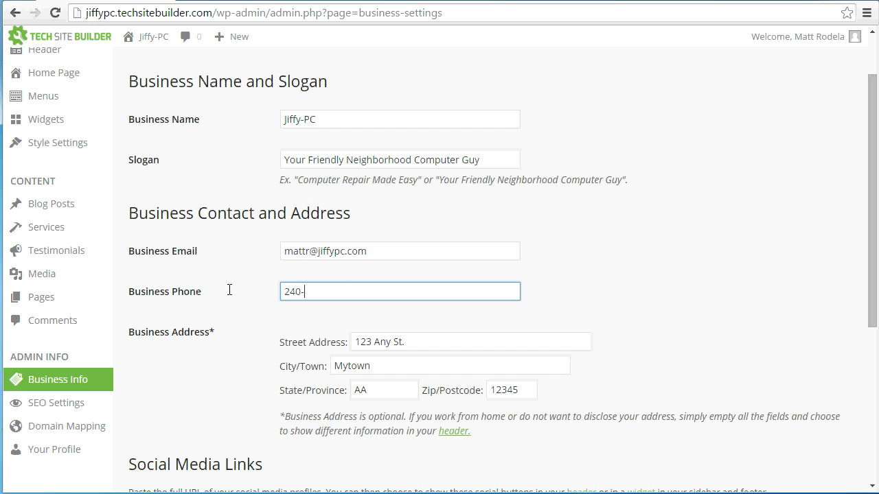
click(312, 296)
key(BackSpace)
text())
key(Home)
text(()
Step: Try an 'ex. 22' extension on the phone number, then remove it
text(ex. 22)
click(368, 293)
text(1)
key(BackSpace)
key(BackSpace)
key(BackSpace)
key(BackSpace)
key(BackSpace)
key(BackSpace)
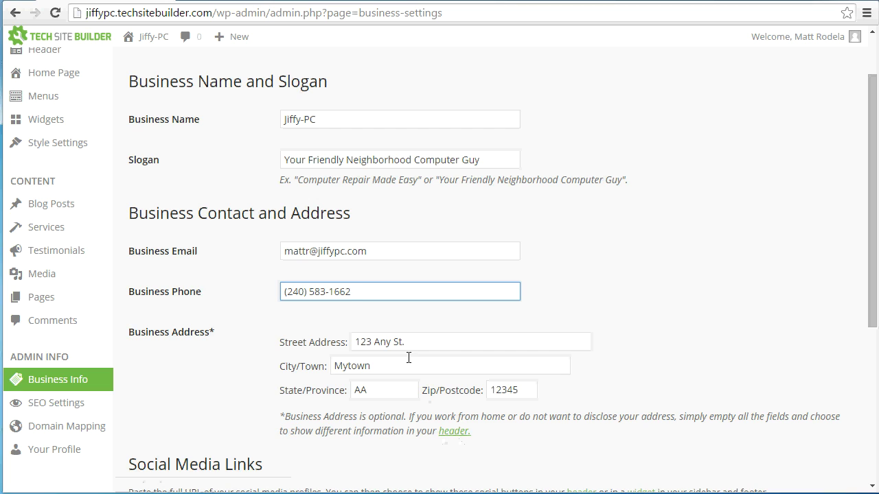
Step: Clear the placeholder street, city, state and zip code fields
drag(410, 342, 290, 352)
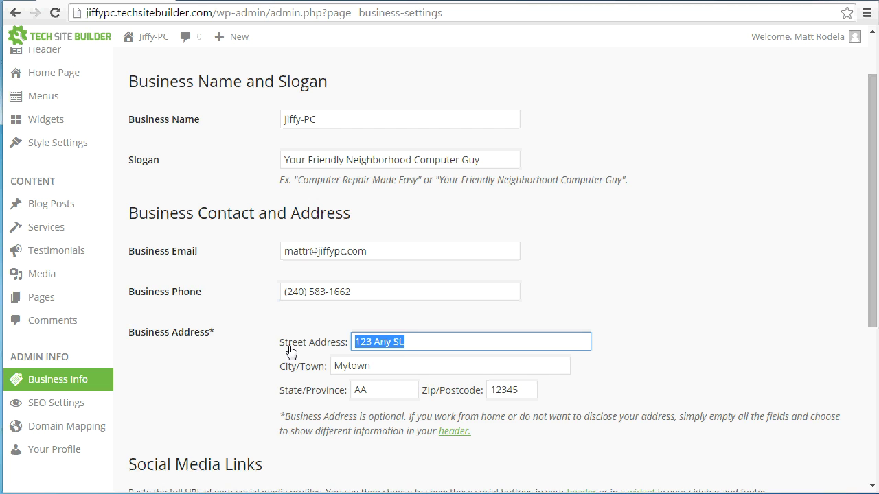
key(BackSpace)
key(Tab)
key(BackSpace)
key(Tab)
key(BackSpace)
key(Tab)
key(BackSpace)
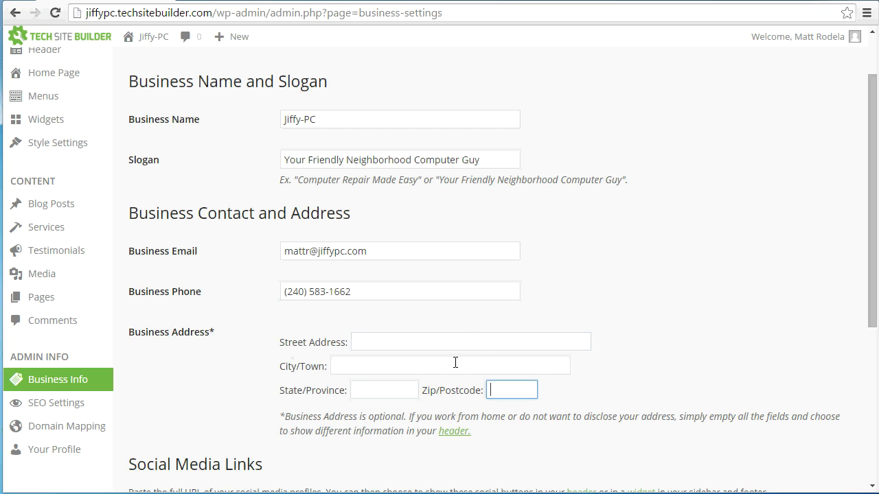
Step: Fill in the business's PO box, city, state and zip code
click(444, 340)
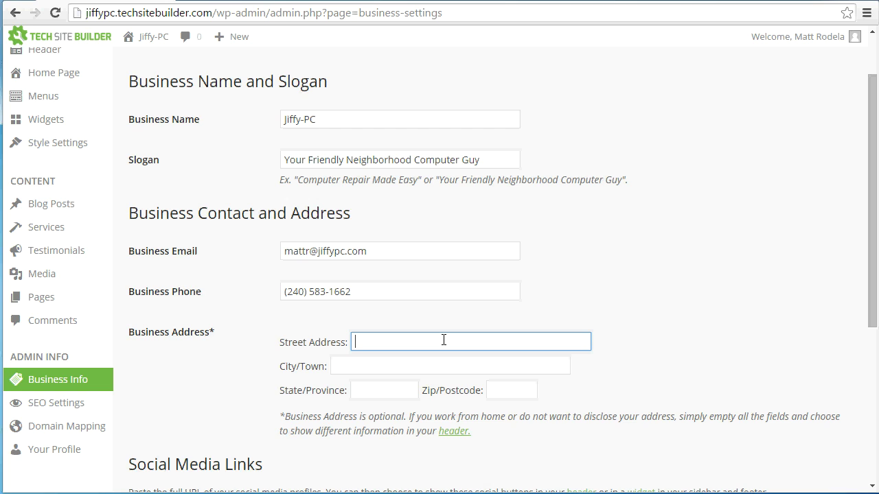
text(PO BOX 1)
key(Tab)
text(Cl)
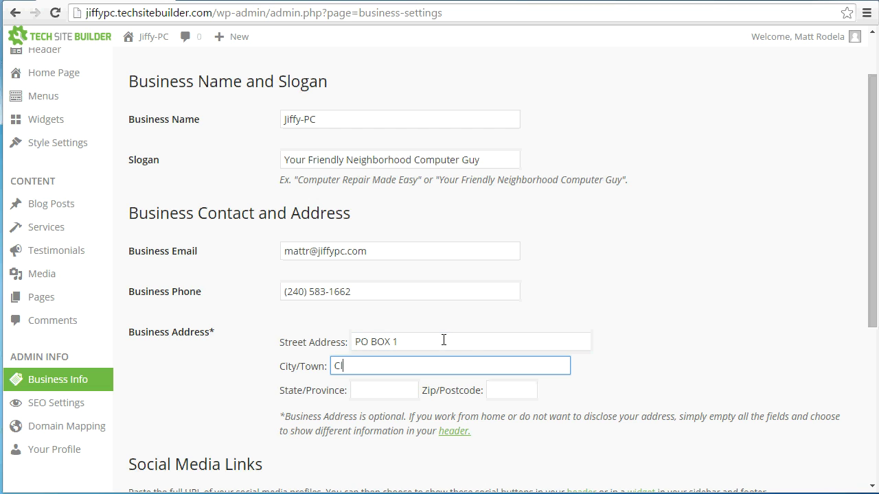
text(arksburg)
key(Tab)
text(MD)
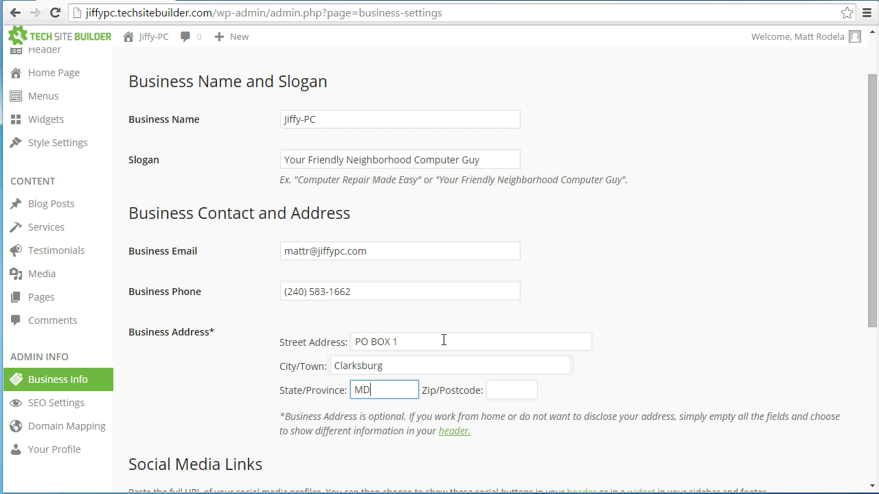
key(Tab)
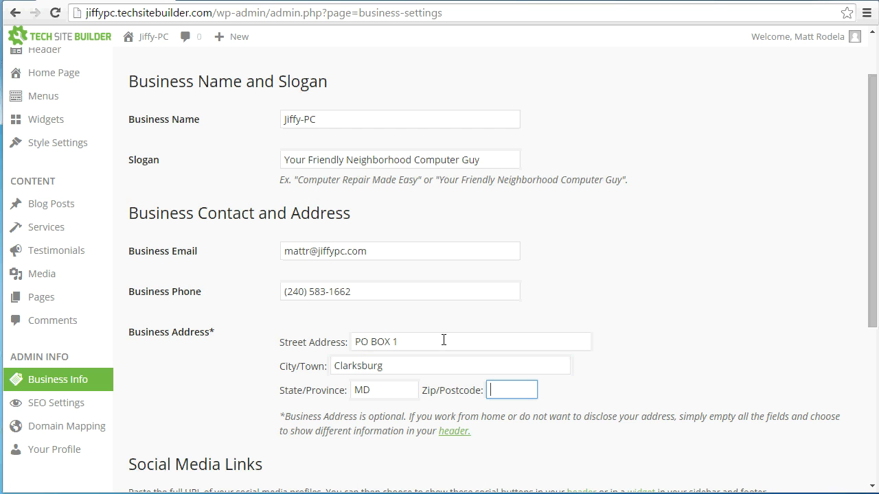
text(20871)
click(542, 416)
scroll(541, 419, down, 3)
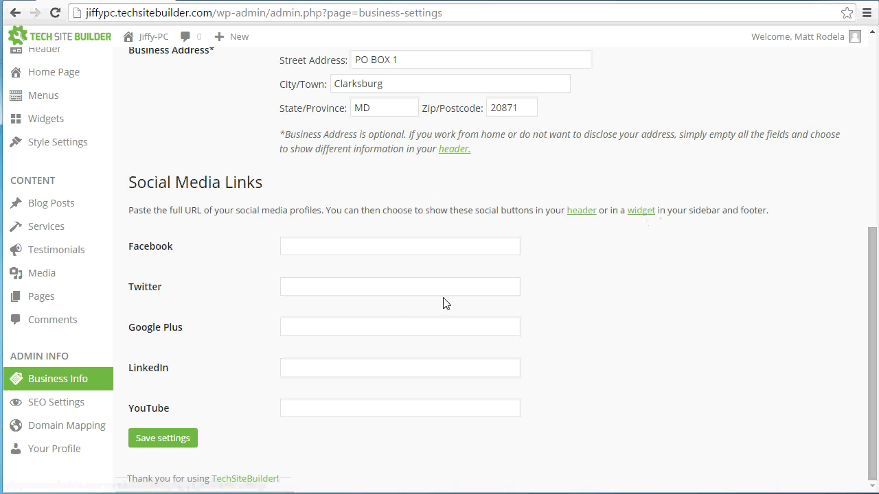
click(389, 252)
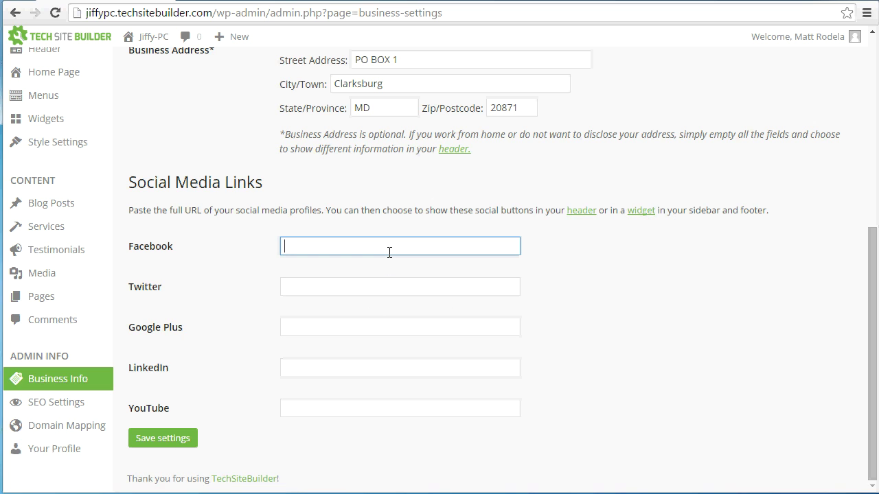
text(htttp:)
key(BackSpace)
key(BackSpace)
text(p://facebook.com)
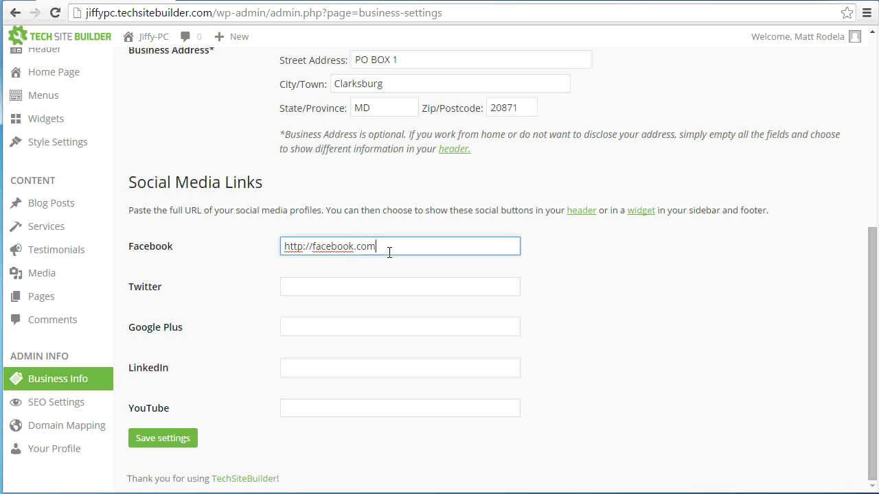
text(/jiffypc)
click(411, 254)
drag(380, 248, 432, 248)
click(396, 249)
click(425, 246)
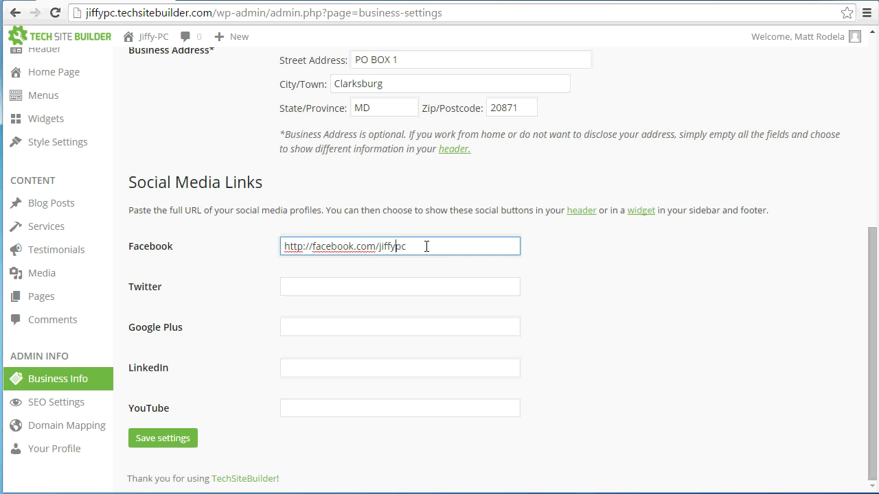
click(373, 290)
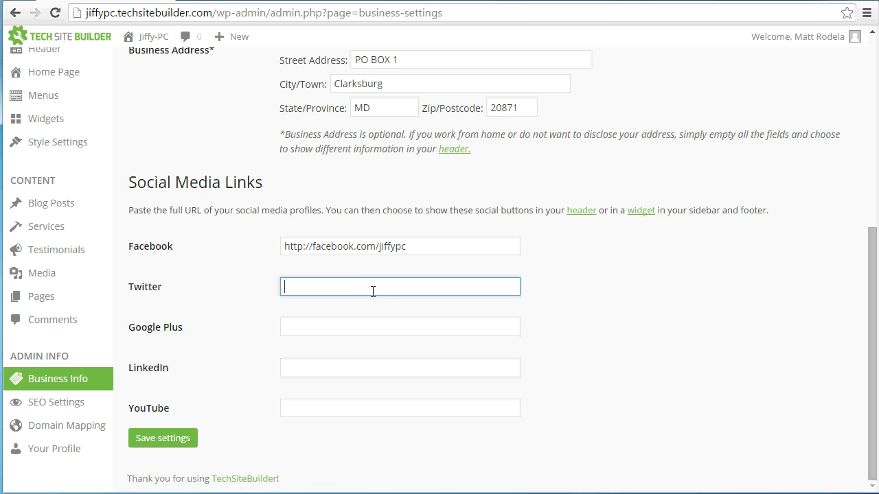
text(http://twitter.xc)
key(BackSpace)
text(com)
key(Tab)
text(http://g)
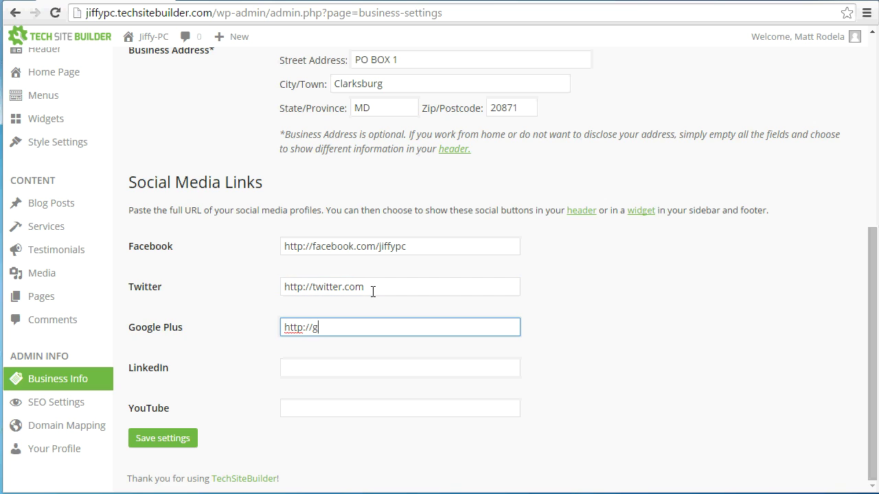
text(oogle.com)
key(Tab)
text(http://linkedin.com)
key(Tab)
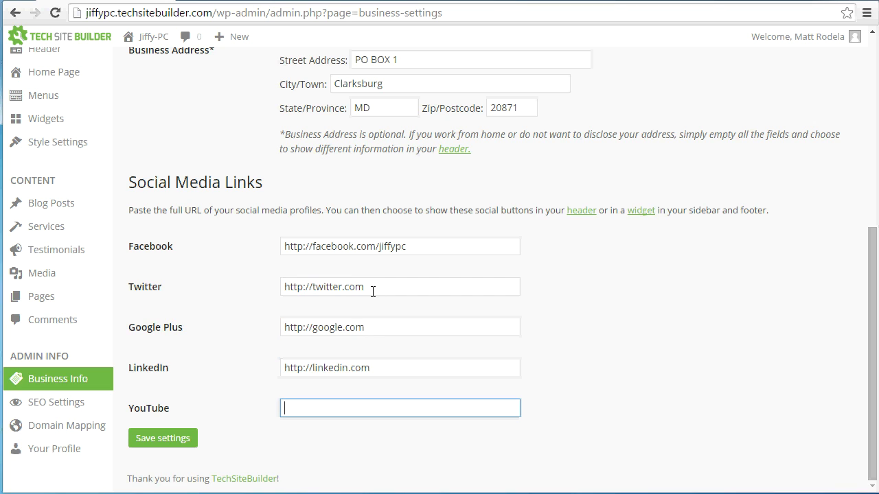
text(htp://)
key(BackSpace)
key(BackSpace)
key(BackSpace)
text(tp://youtube.com)
click(177, 439)
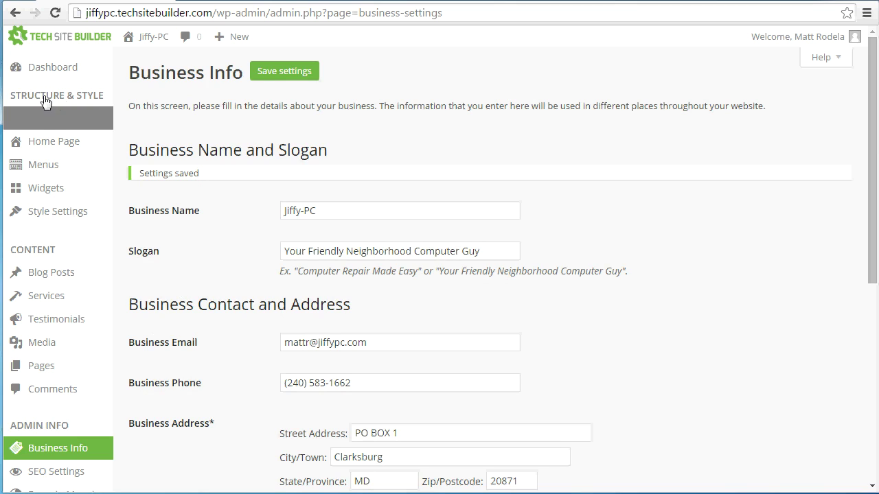
click(39, 122)
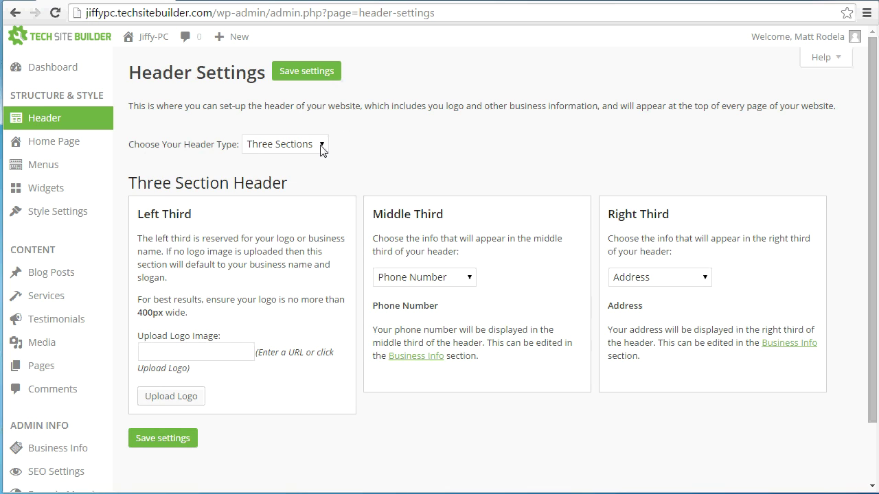
Step: Keep the Three Sections header type and open the live Jiffy-PC site
click(276, 144)
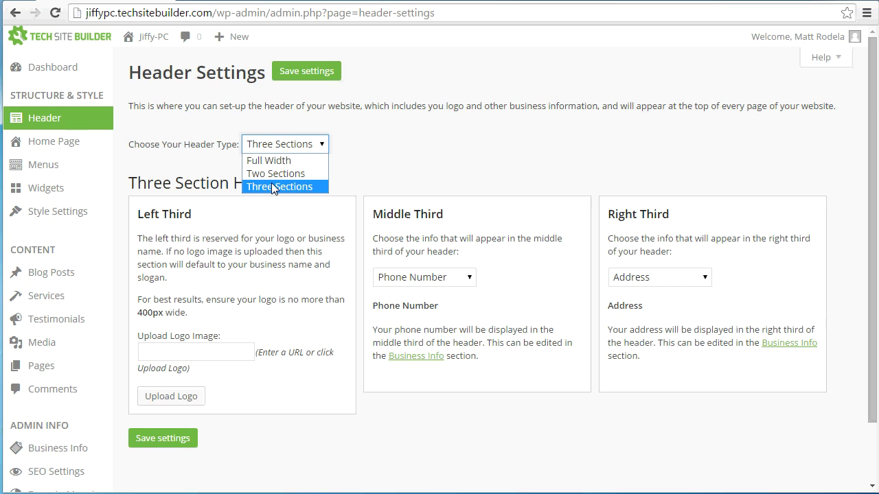
click(273, 185)
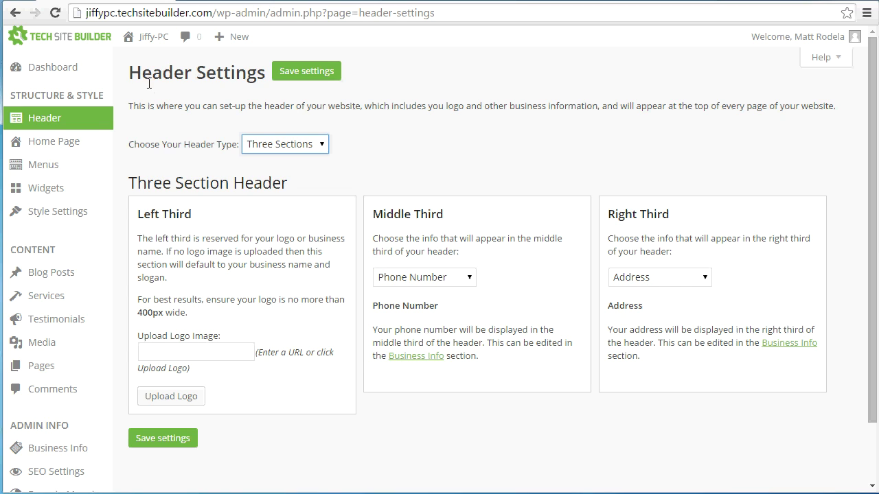
mouse_move(144, 43)
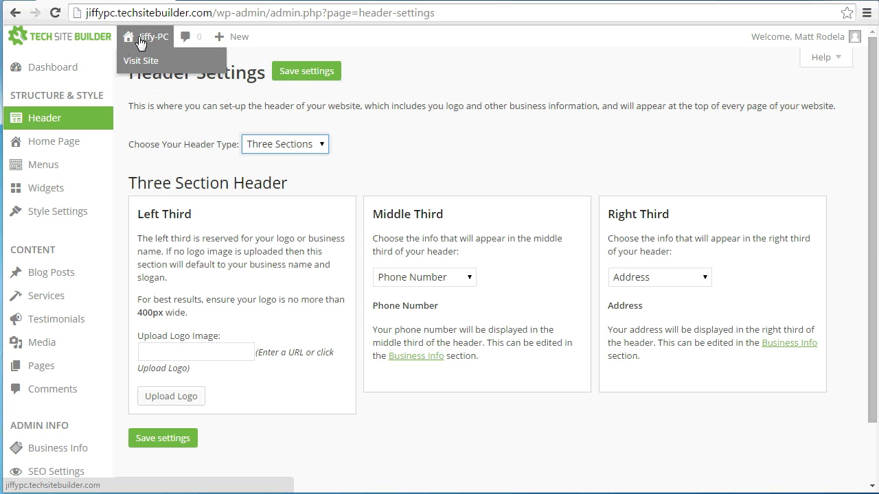
click(128, 41)
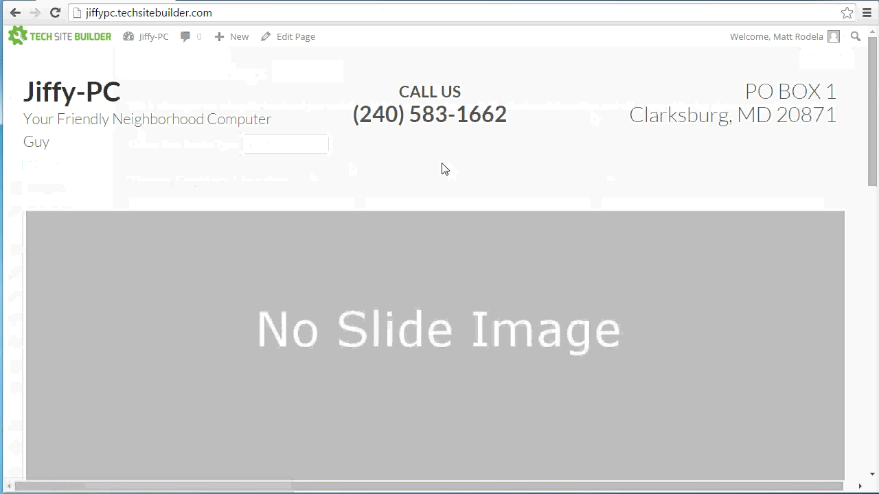
Step: Scroll through the live front page, then return to the admin dashboard
scroll(443, 167, down, 5)
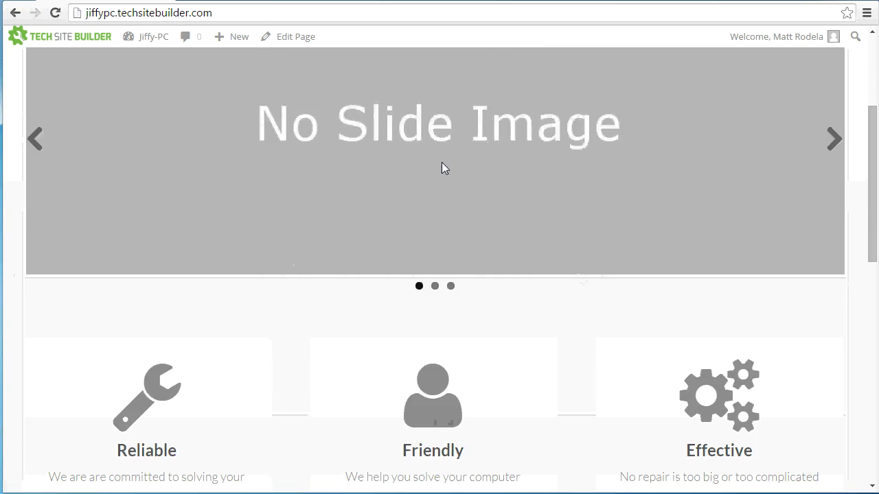
scroll(480, 125, up, 3)
scroll(529, 245, up, 3)
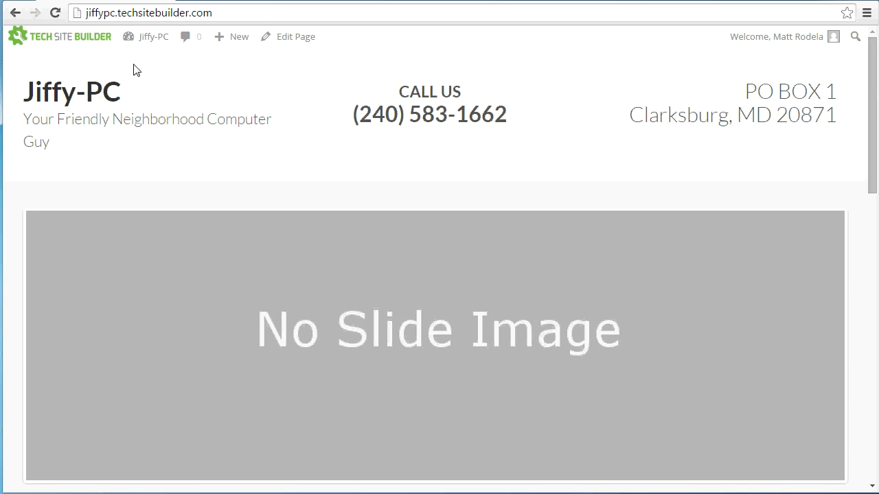
click(143, 39)
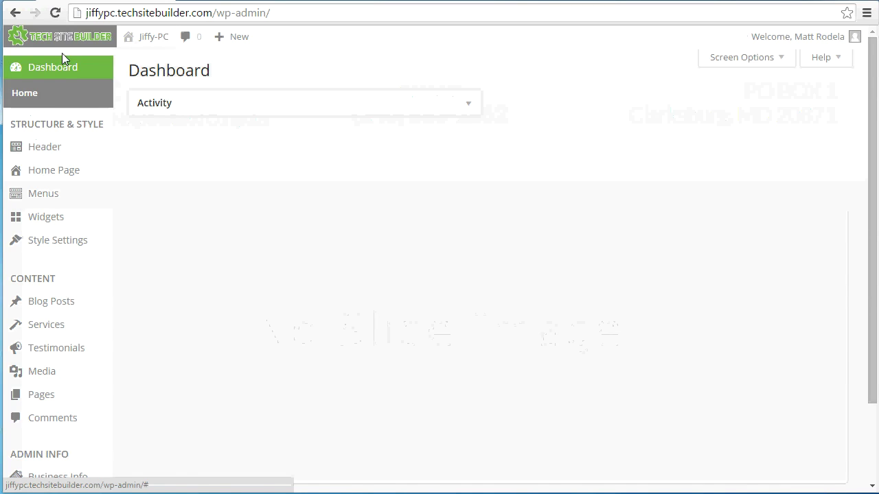
Step: Upload logo4001.gif in Header settings and set it as the header logo image
click(54, 147)
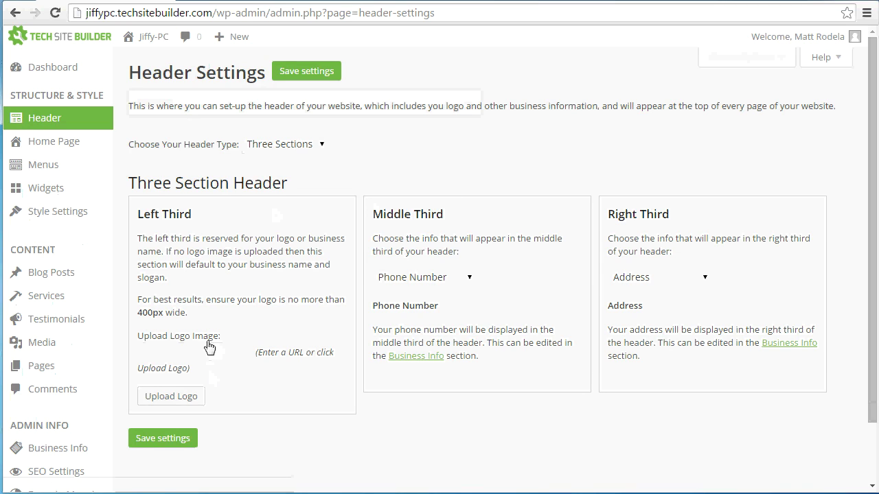
click(172, 397)
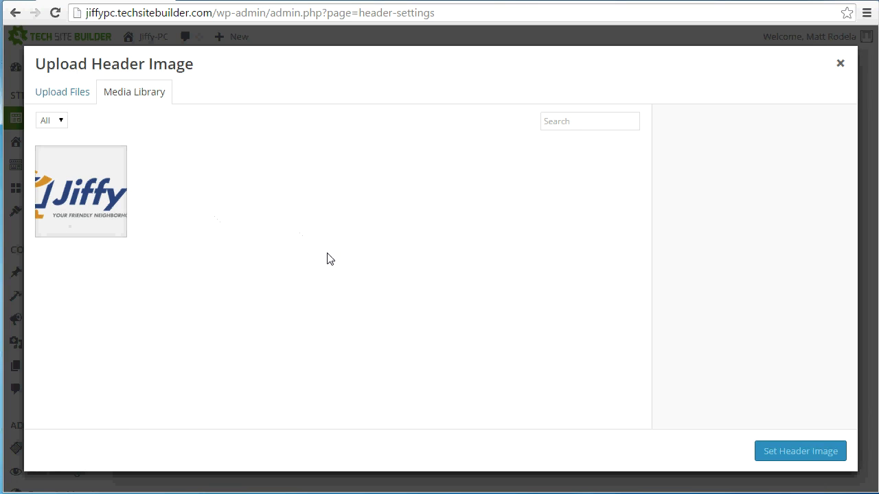
click(48, 94)
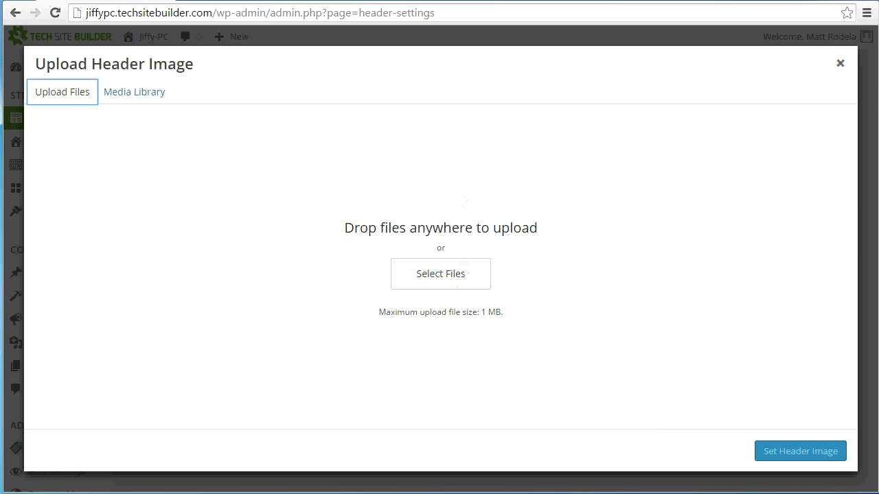
drag(878, 282, 484, 255)
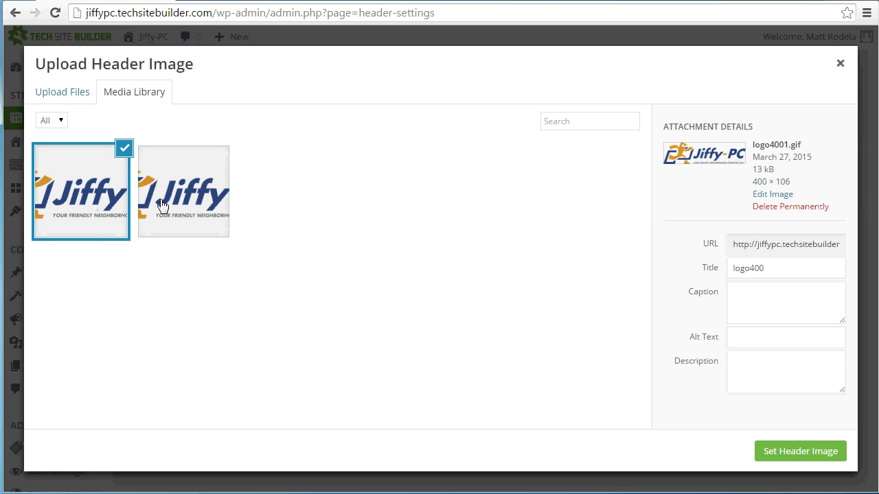
click(807, 457)
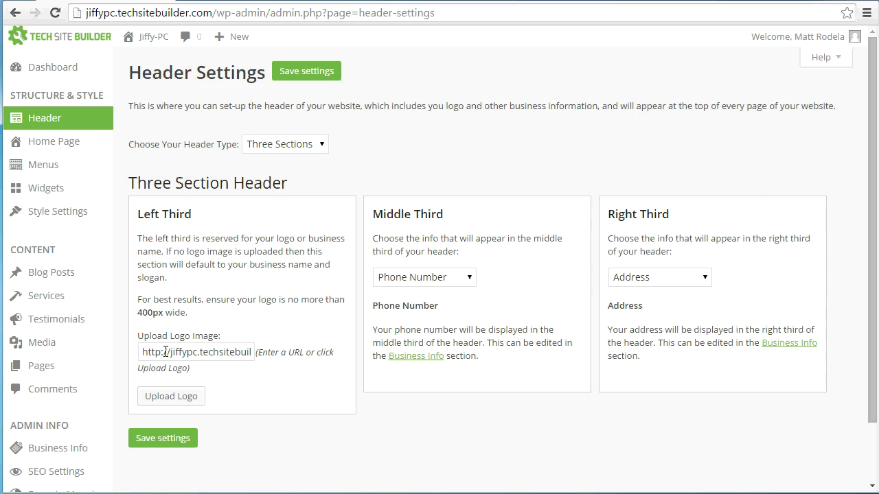
Step: Check the logo image URL and keep Phone Number in the Middle Third
drag(142, 353, 261, 358)
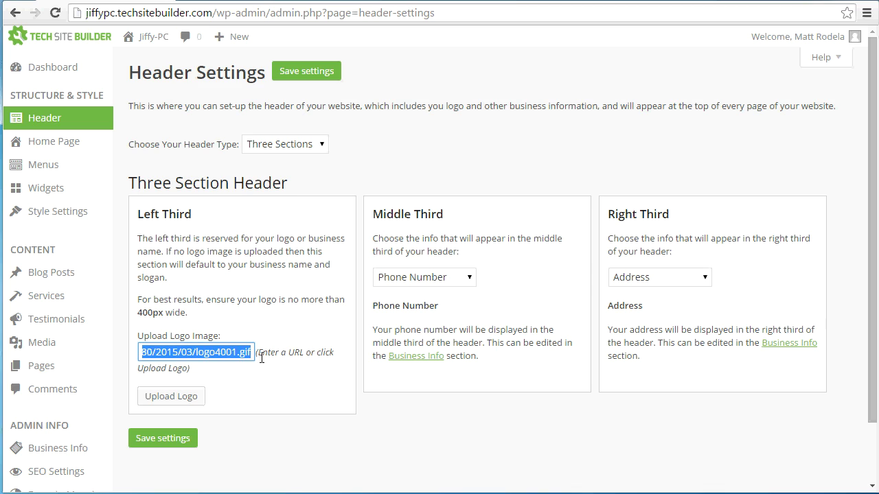
click(185, 353)
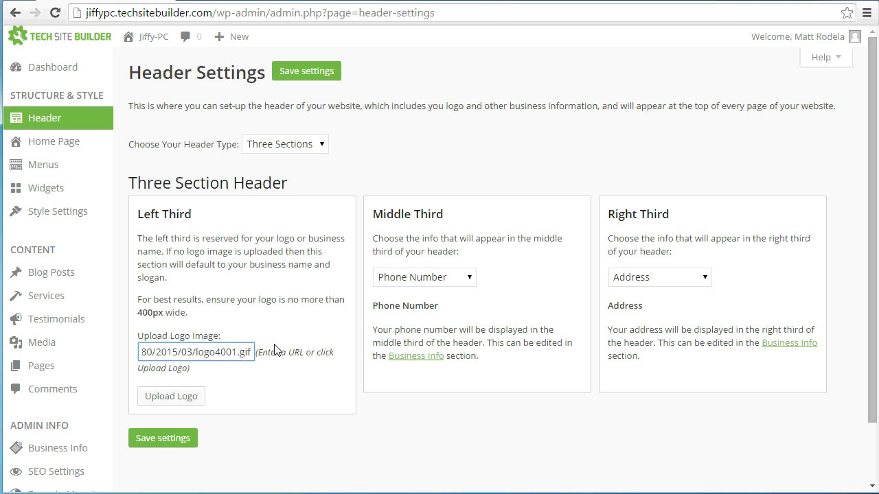
click(398, 257)
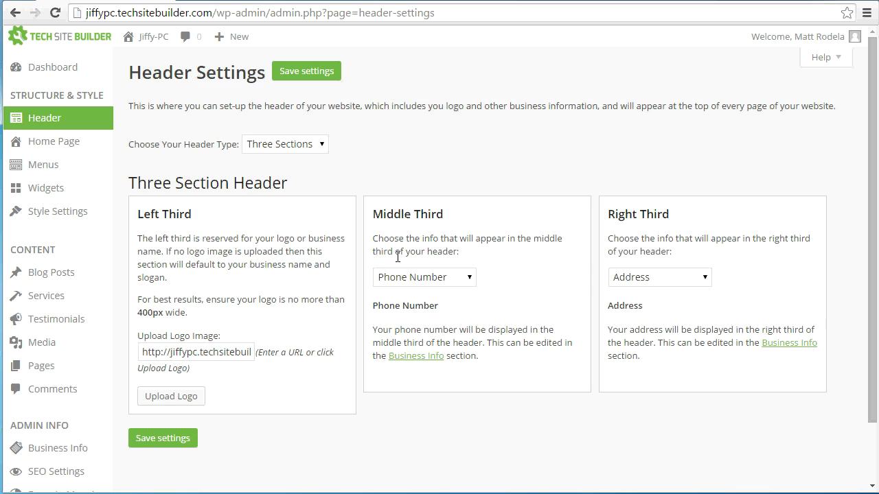
click(471, 278)
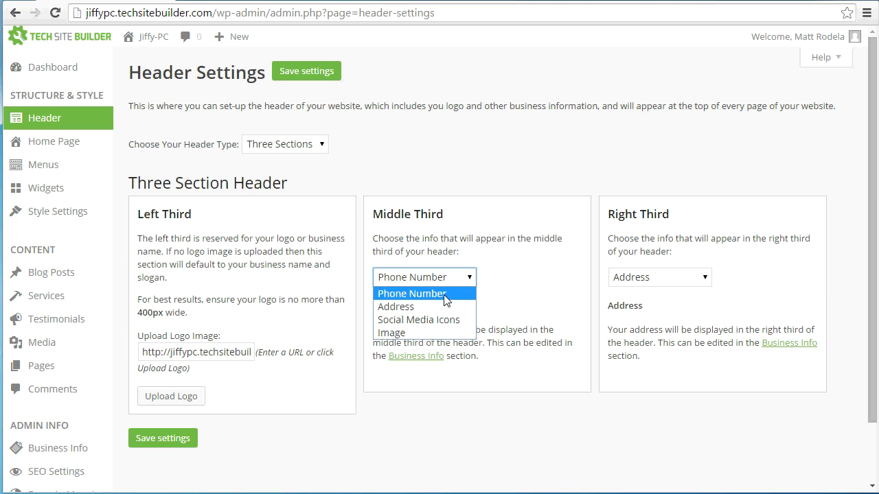
click(445, 294)
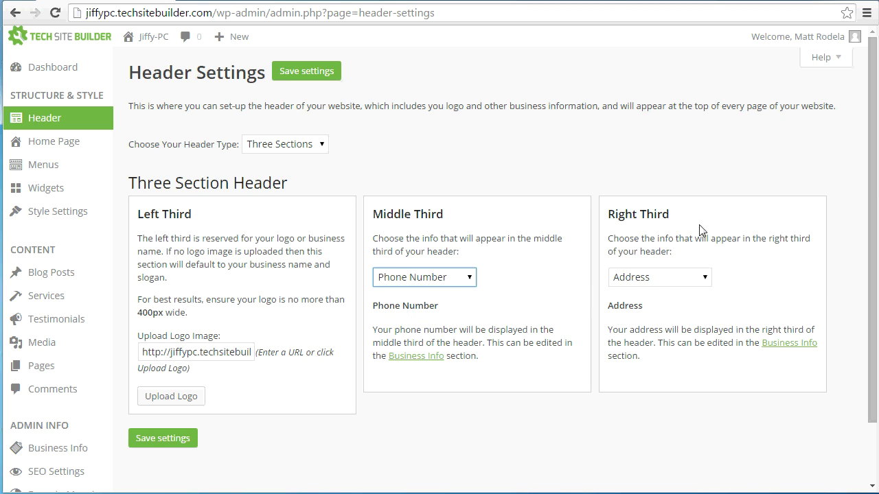
Step: Choose Social Media Icons for the Right Third, save, and view the live site
click(706, 279)
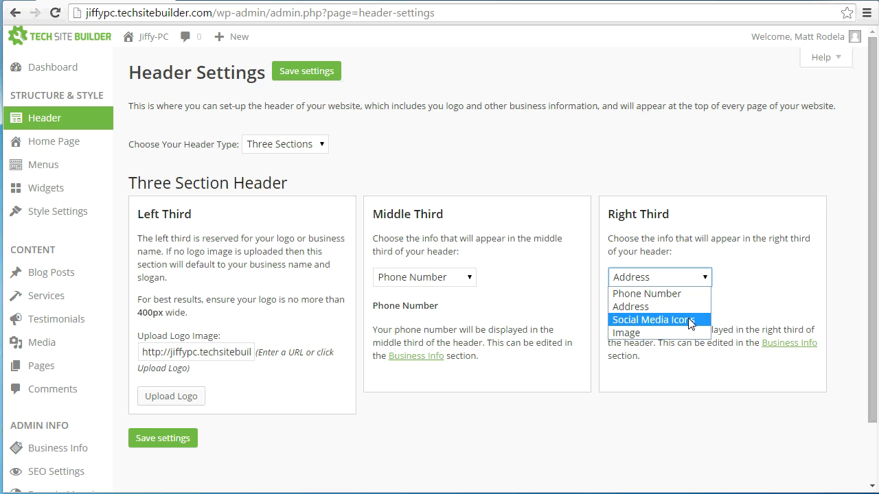
click(690, 324)
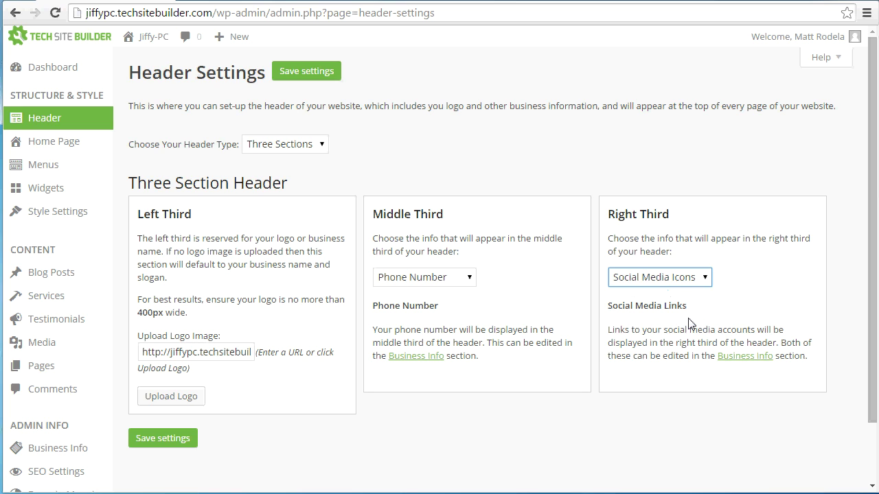
click(186, 441)
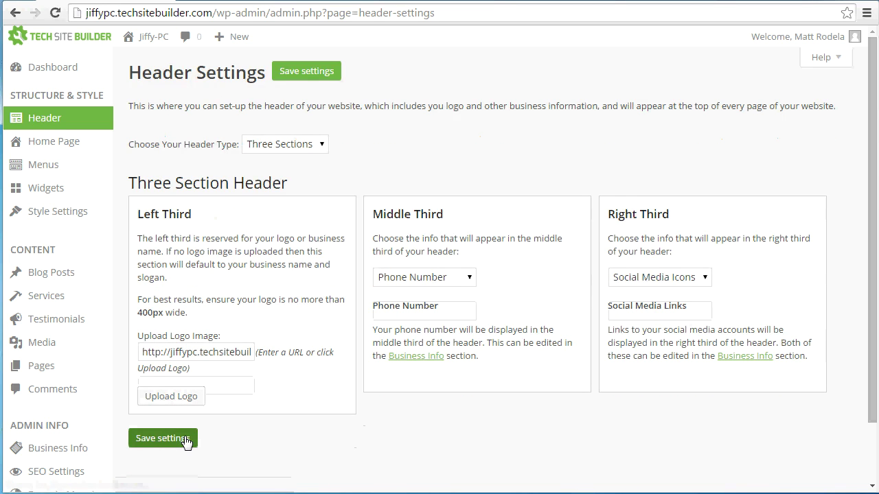
mouse_move(142, 46)
click(143, 46)
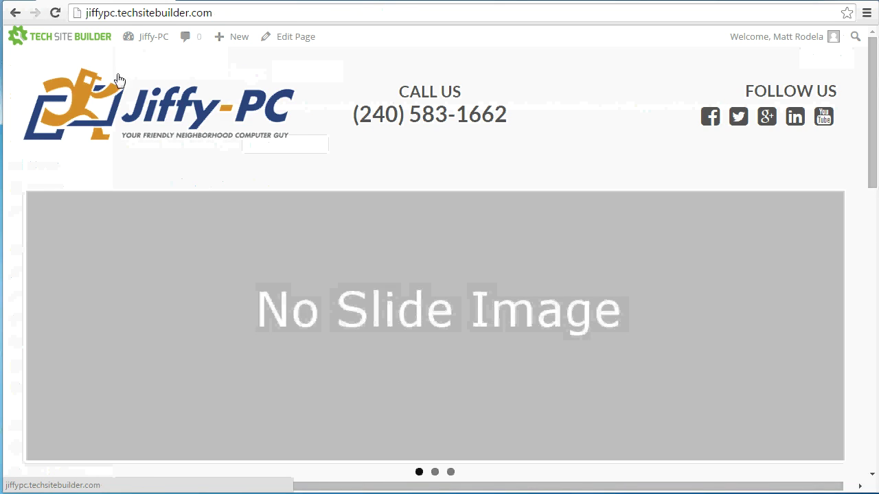